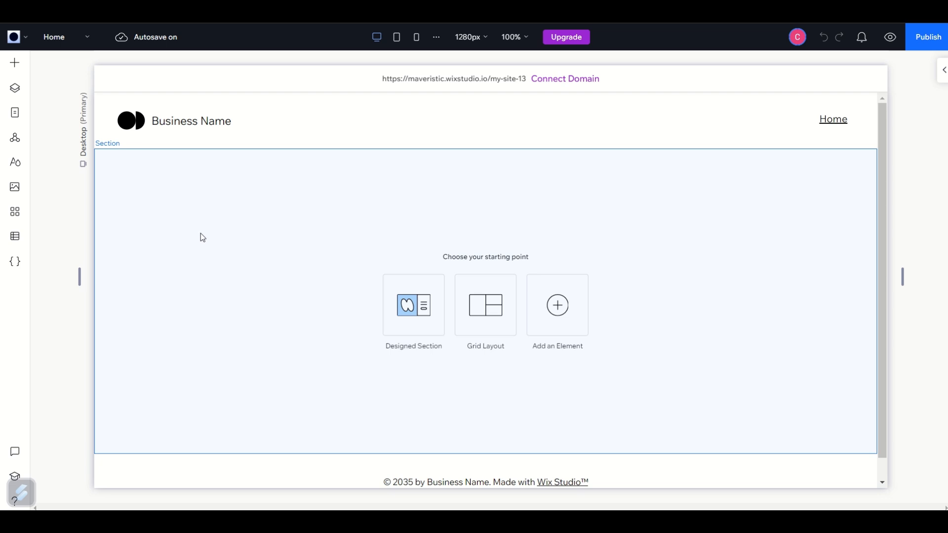
Set the desktop breakpoint's editing size to 1440 px.
left_click(472, 38)
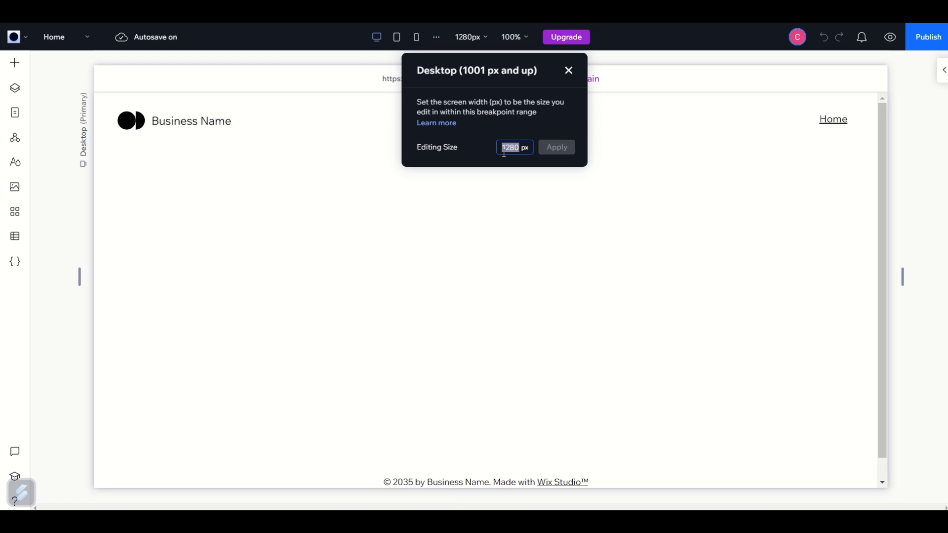
type("1440")
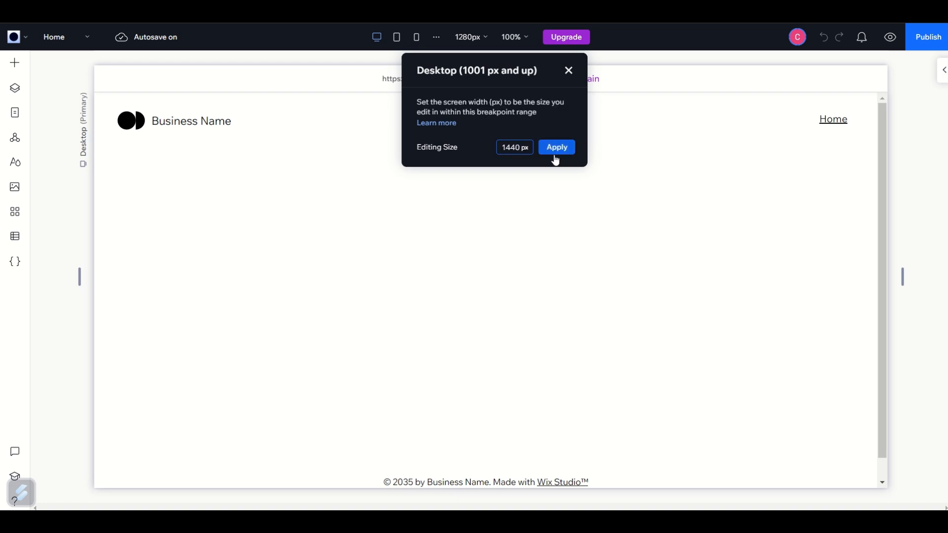
left_click(555, 157)
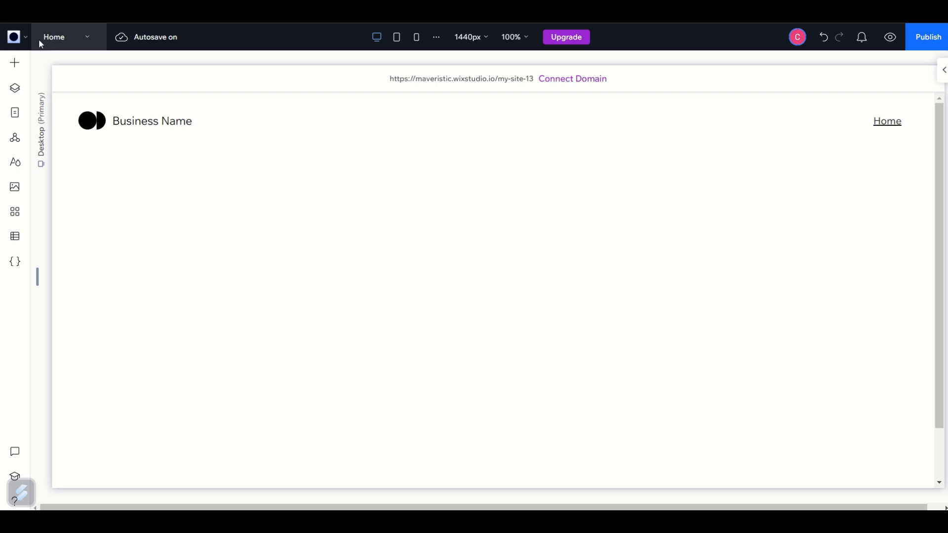
Open the site's Import from Figma tool and go to the page for getting its plugin.
left_click(15, 37)
mouse_move(37, 122)
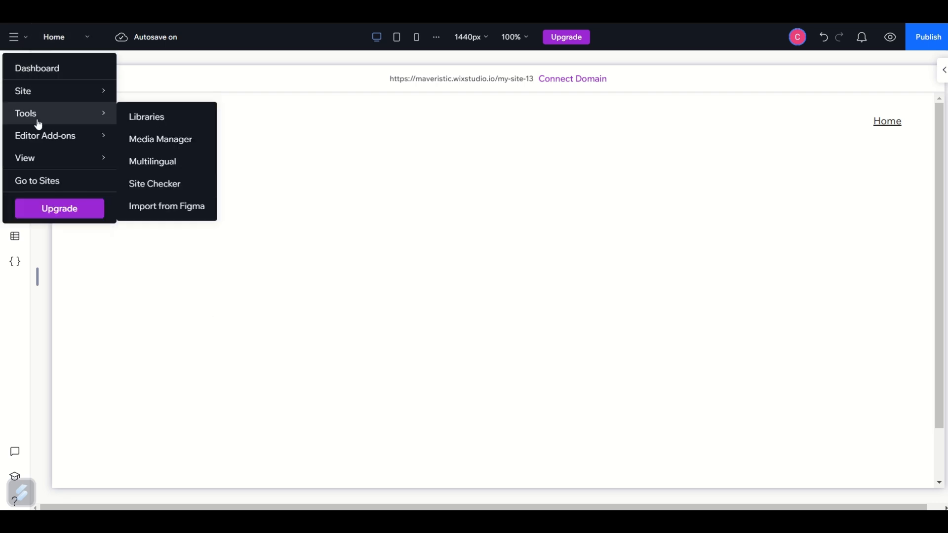
left_click(155, 207)
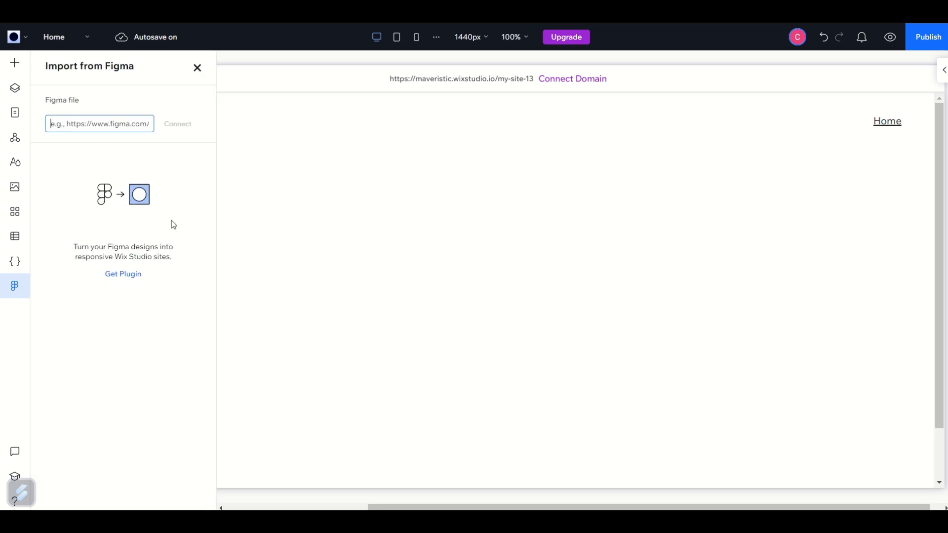
left_click(128, 275)
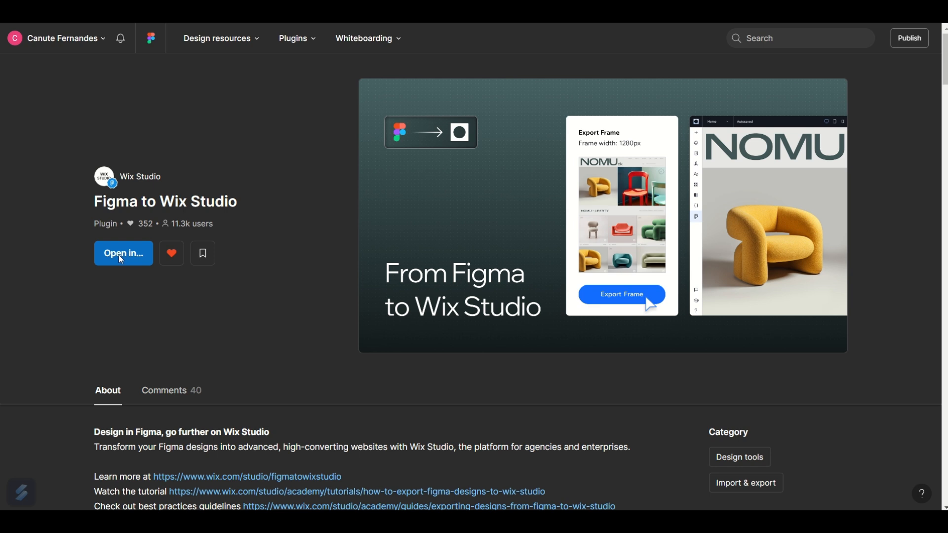
Run the Figma to Wix Studio plugin in the Maveristic Master file, skipping its setup.
left_click(120, 259)
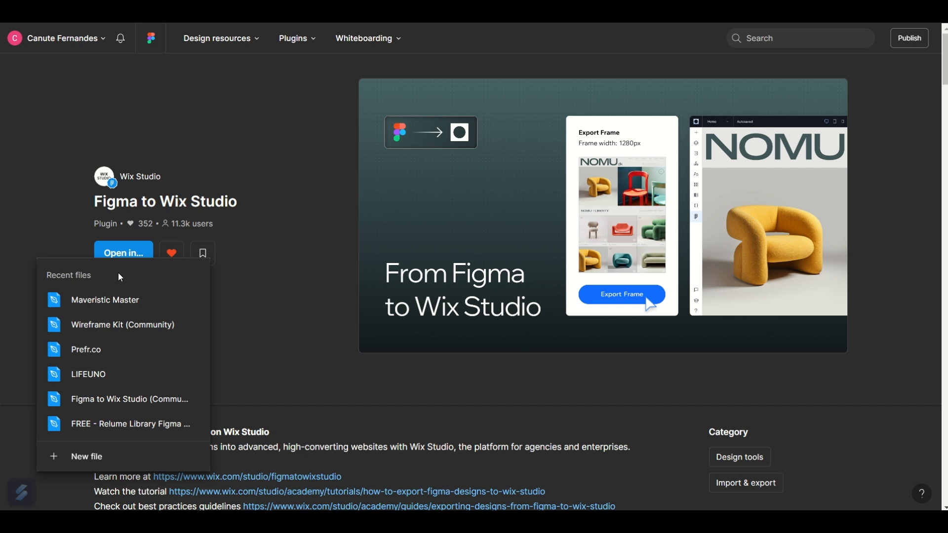
left_click(94, 301)
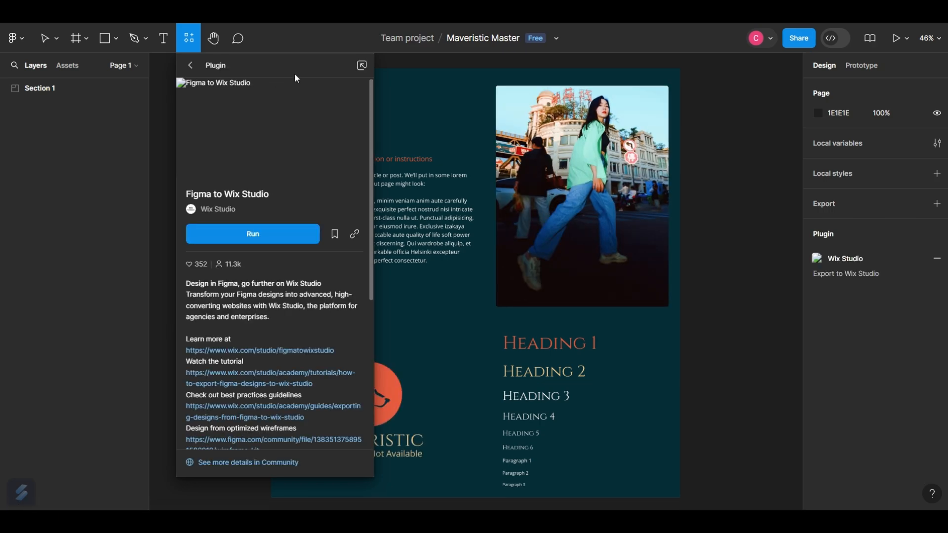
left_click(261, 239)
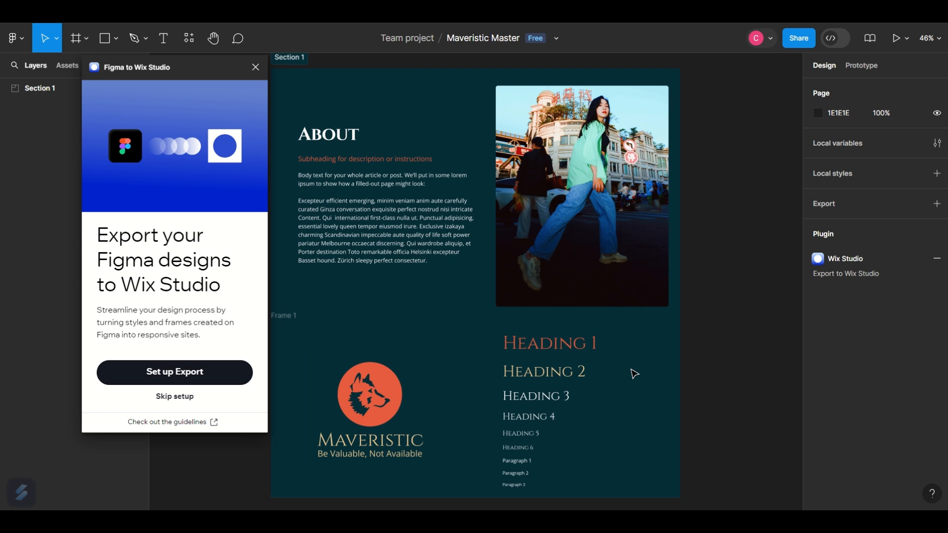
left_click(172, 401)
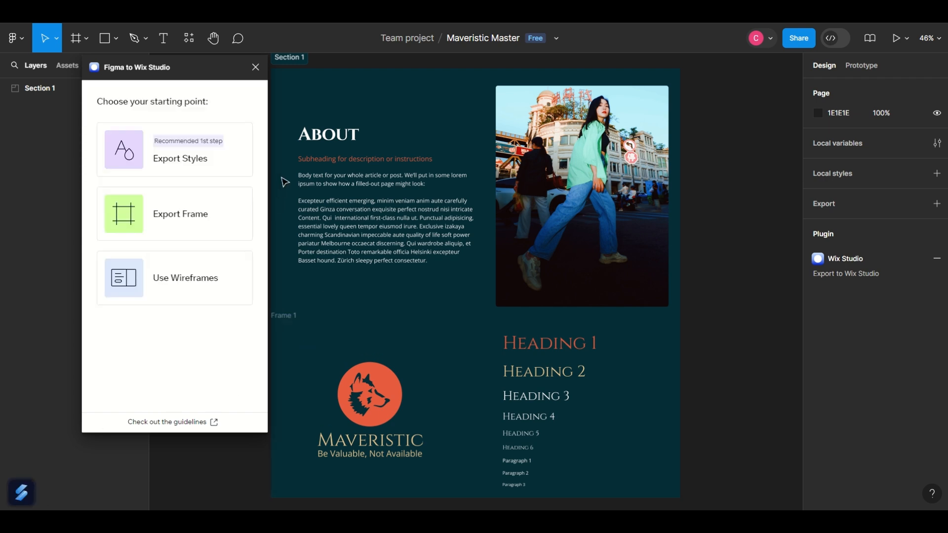
Export the colour and typography styles of Frame 1 with the plugin.
left_click(182, 160)
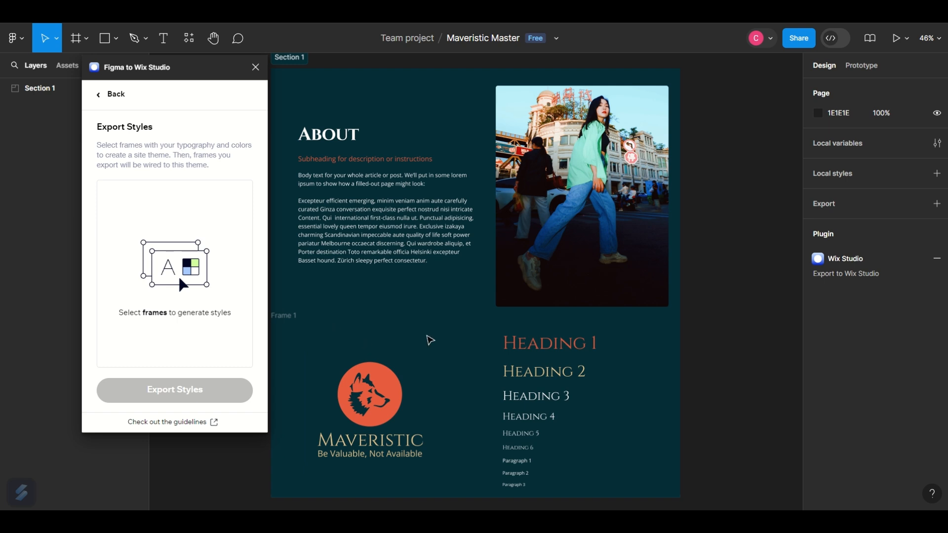
left_click(443, 349)
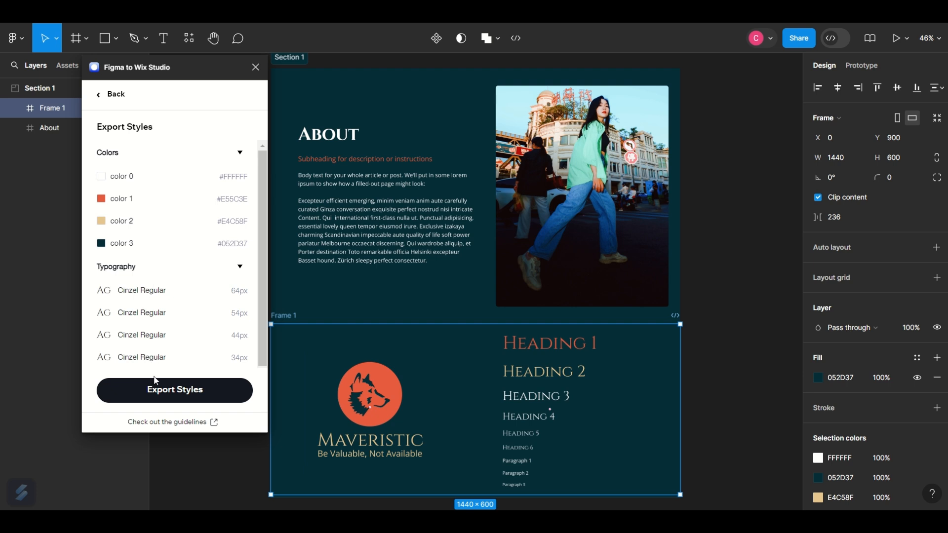
left_click(181, 399)
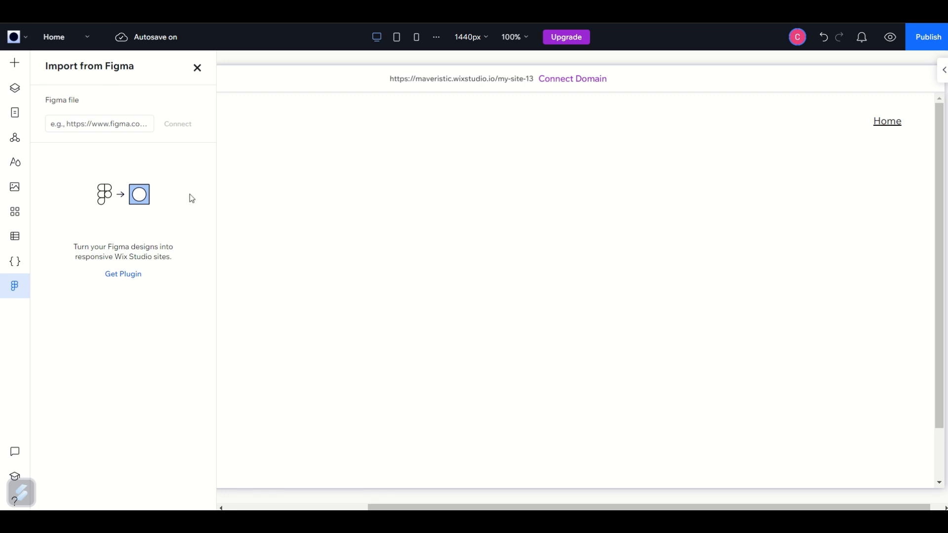
Switch to Wix Studio and connect the Figma import to the design file using its copied link.
left_click(130, 125)
key("ctrl+v")
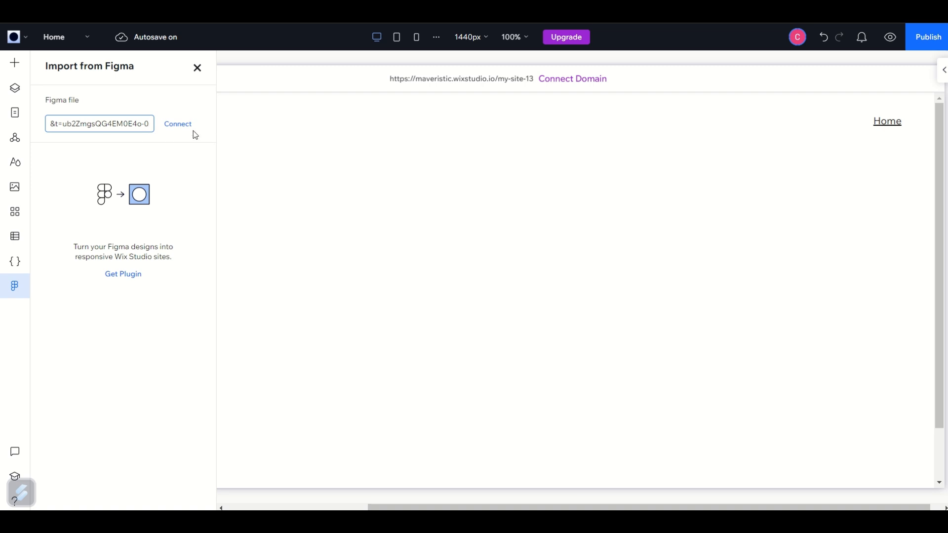
left_click(178, 125)
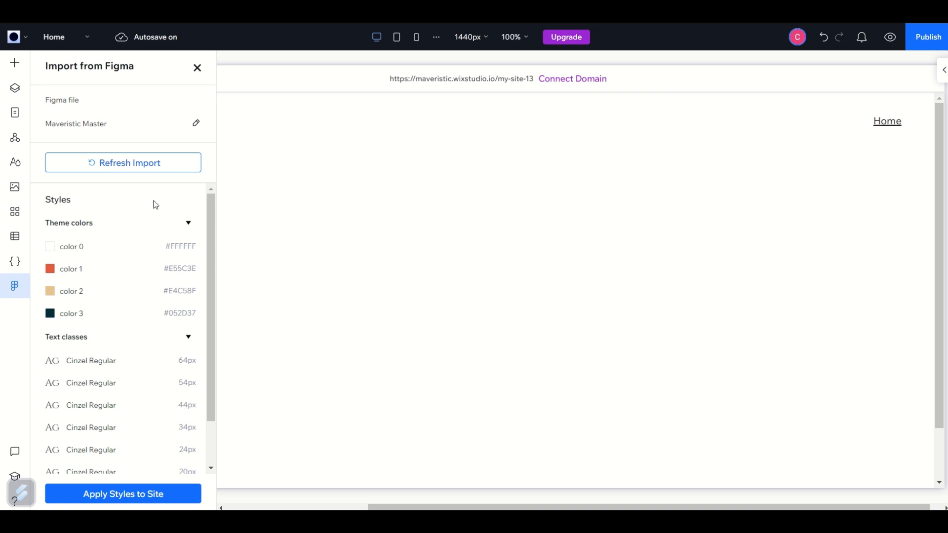
Apply the imported Figma styles to the site and check the site typography styles.
left_click(134, 500)
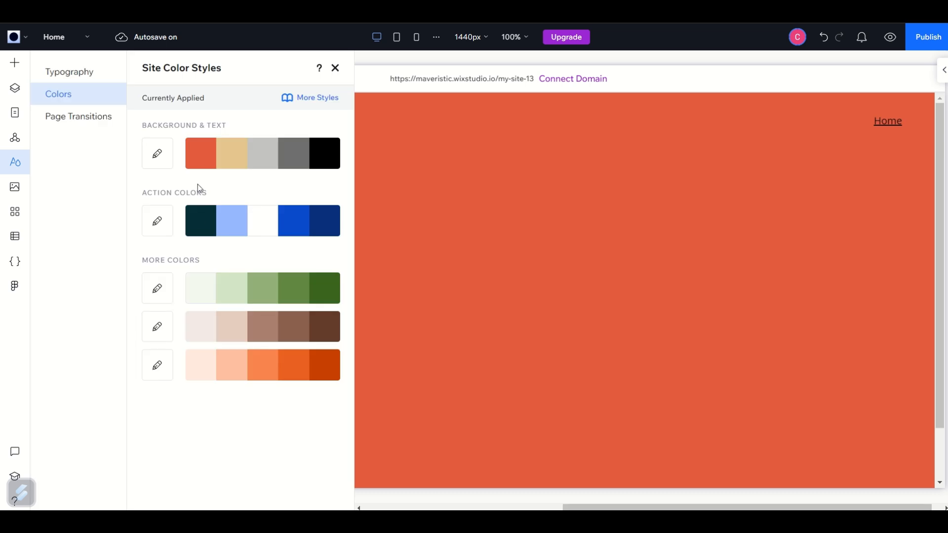
left_click(78, 73)
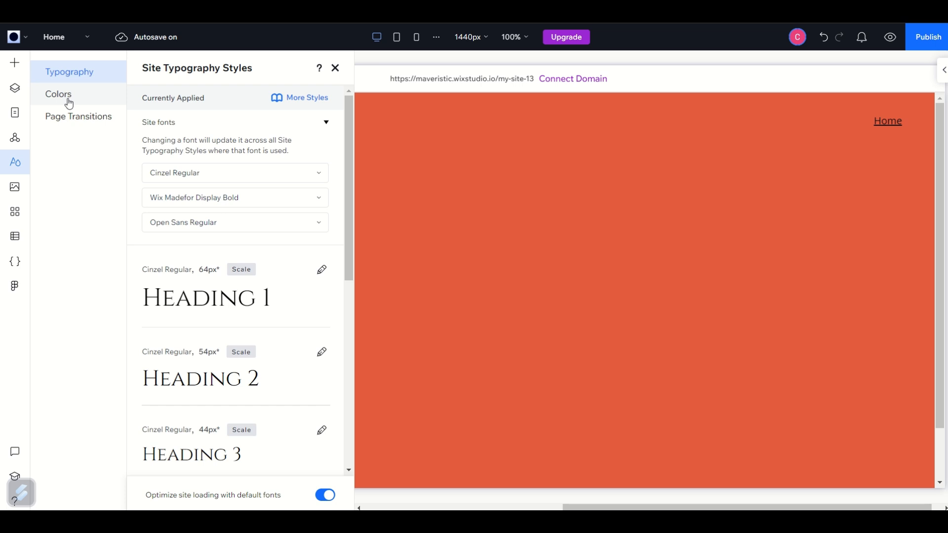
left_click(20, 288)
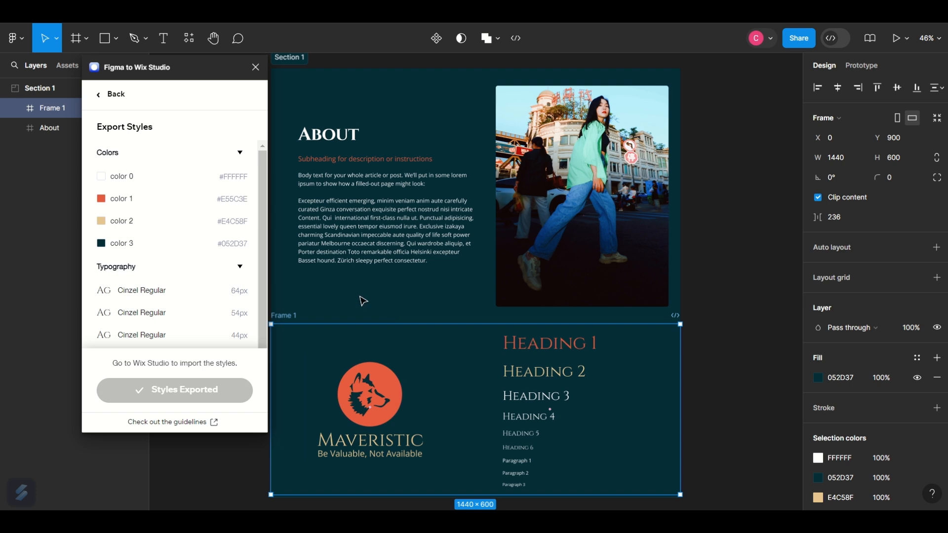
Switch to Figma and export the whole About frame, previewing its headline stack and hero image.
left_click(111, 97)
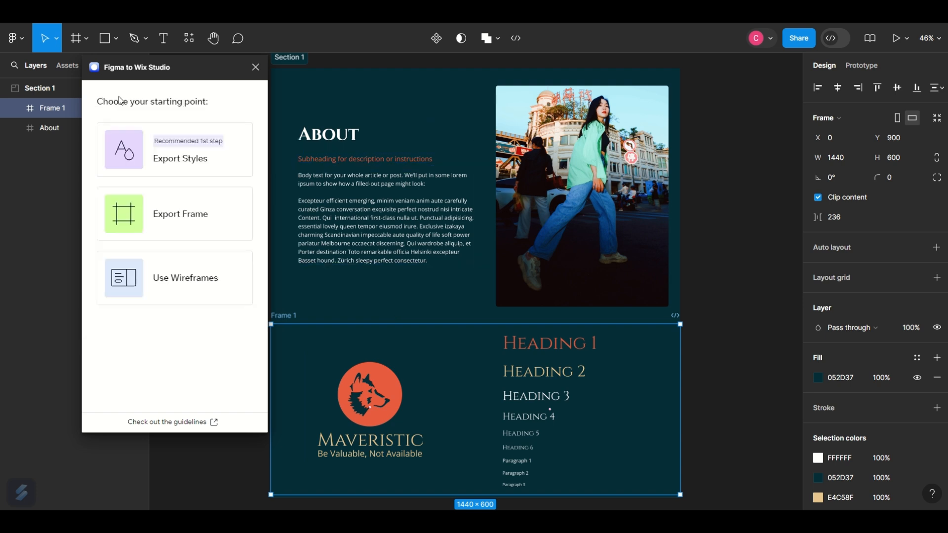
left_click(183, 214)
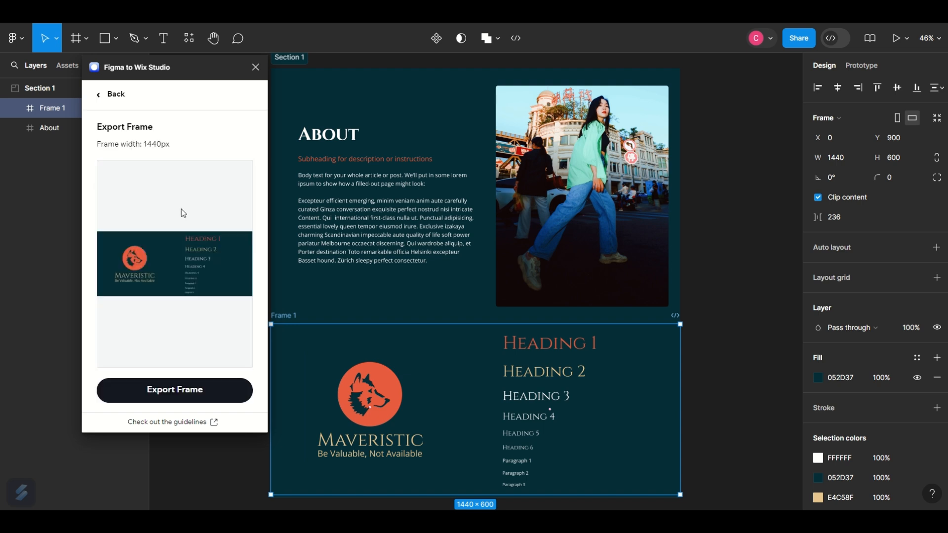
left_click(411, 101)
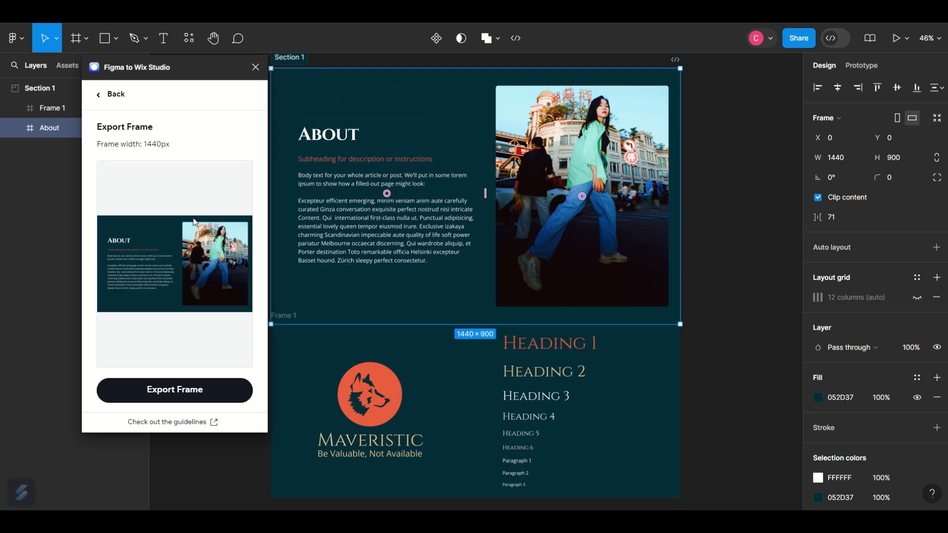
left_click(349, 196)
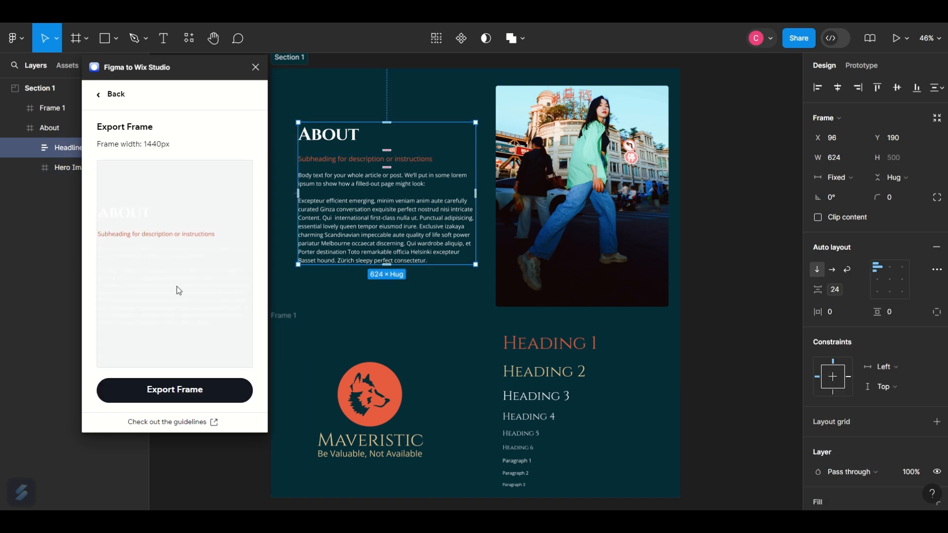
left_click(575, 140)
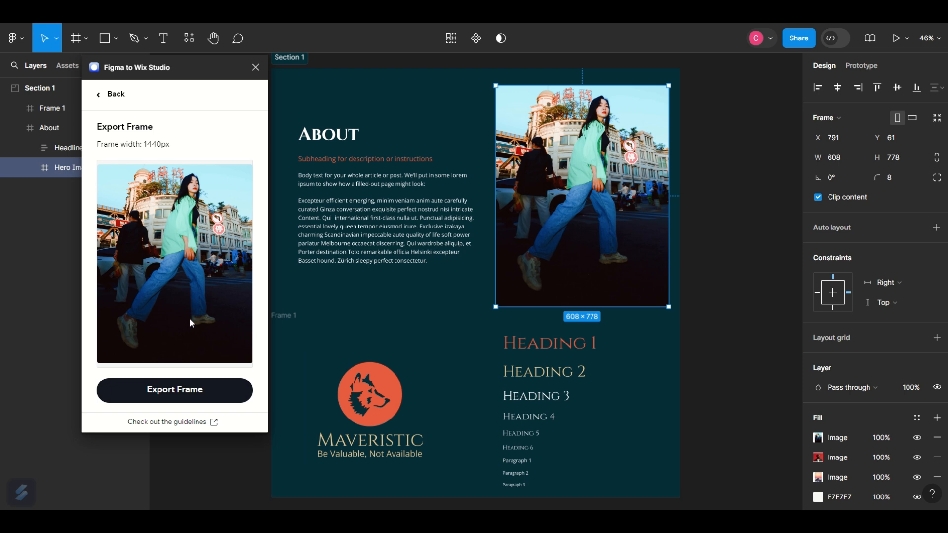
left_click(442, 87)
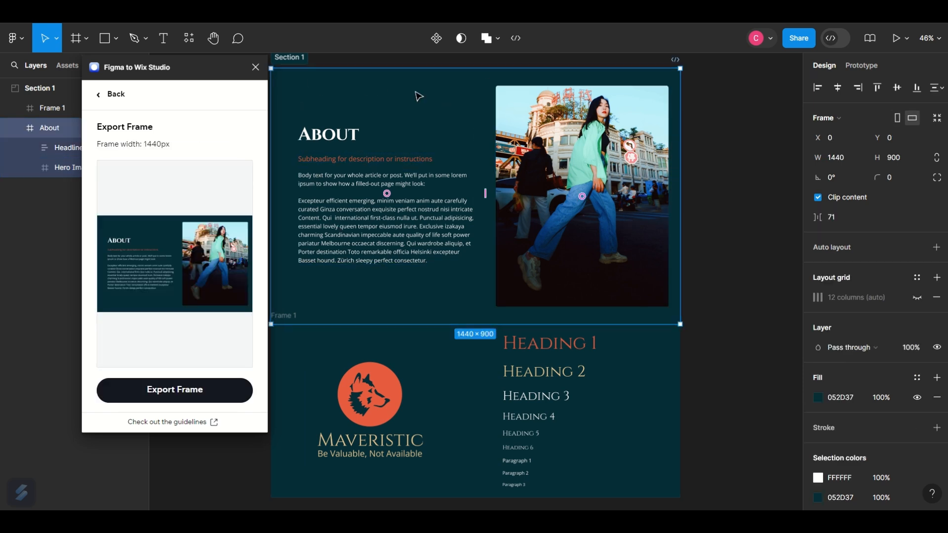
left_click(192, 396)
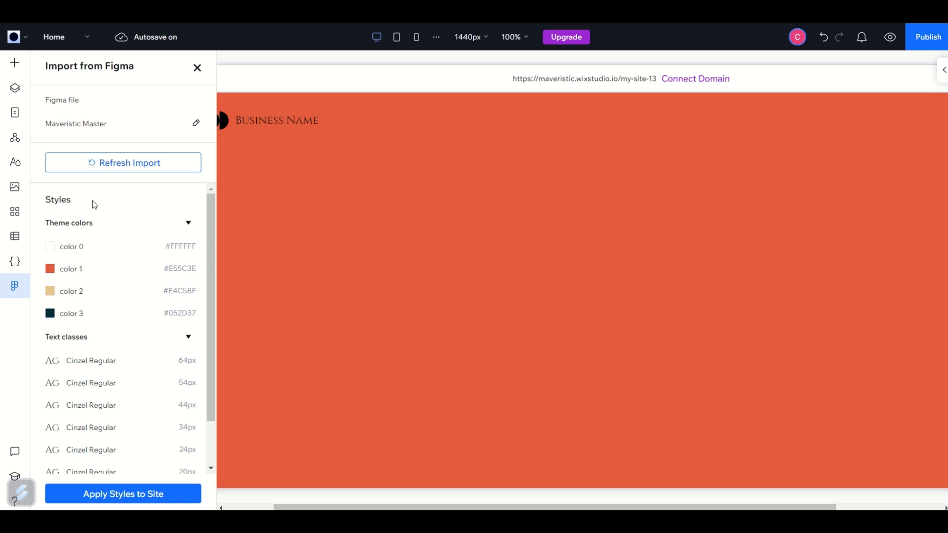
Switch to Wix Studio, refresh the Figma import and add the About frame to the site as a Section.
left_click(106, 170)
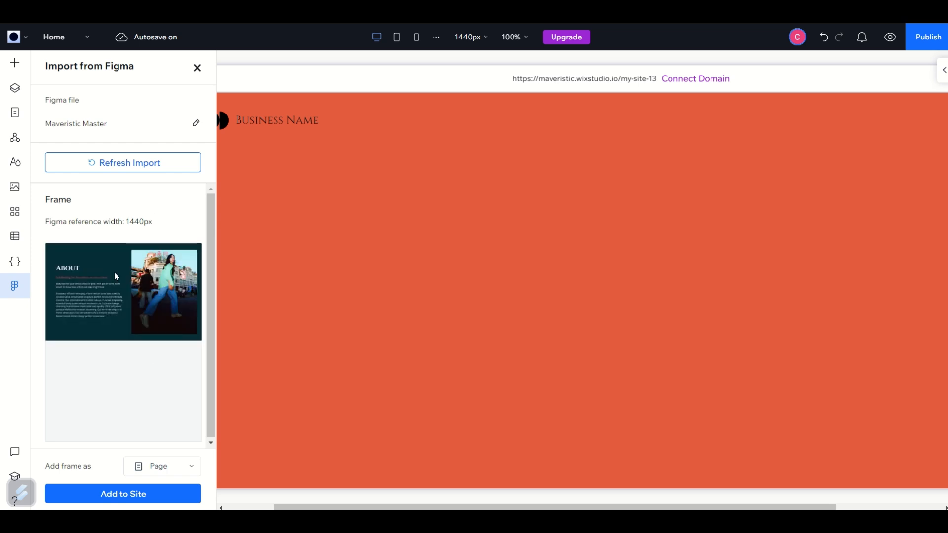
left_click(140, 475)
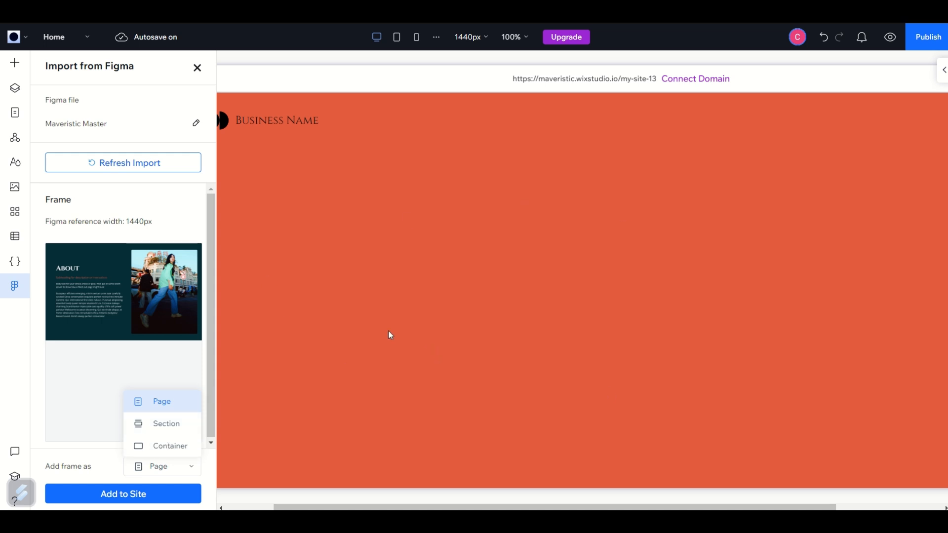
left_click(169, 425)
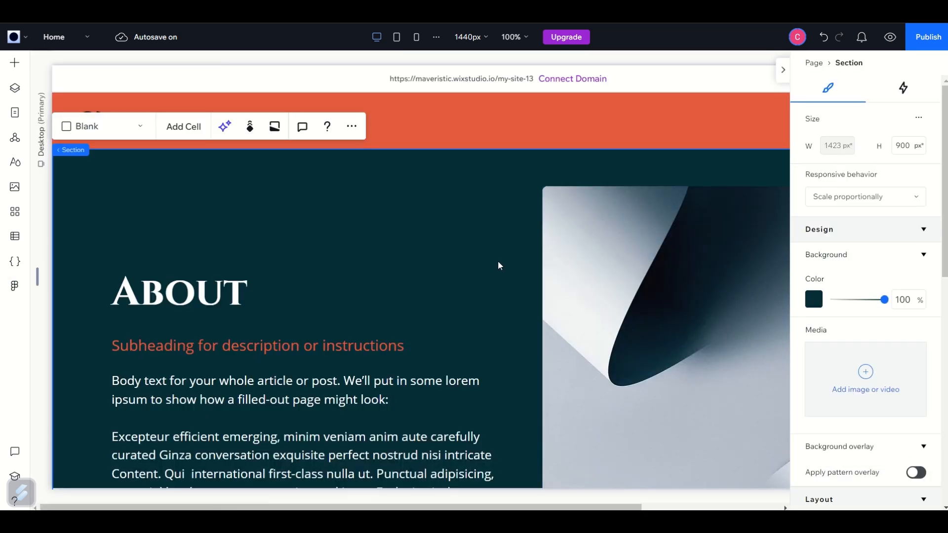
Examine the imported About section with the inspector closed, checking its text stack and image.
scroll(498, 265, "down", 5)
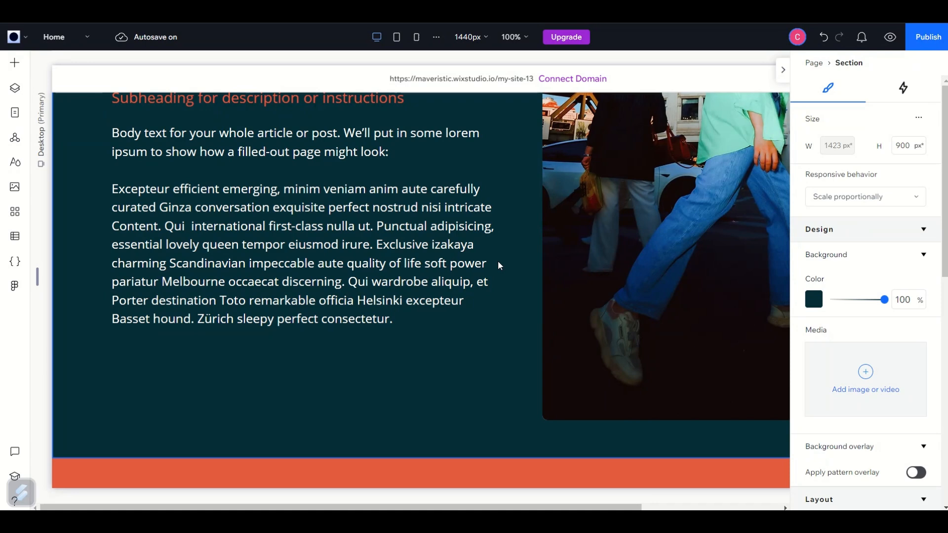
left_click(782, 79)
scroll(498, 366, "up", 3)
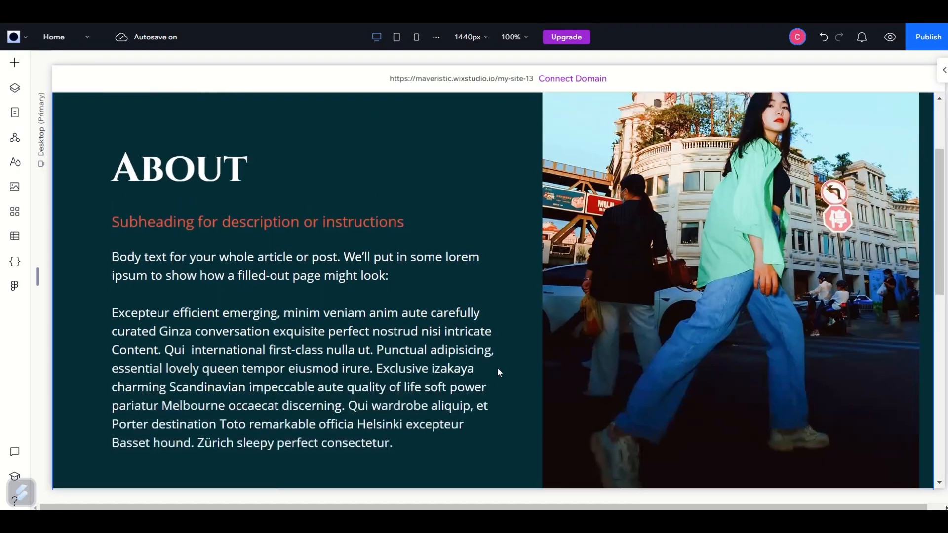
scroll(498, 369, "up", 3)
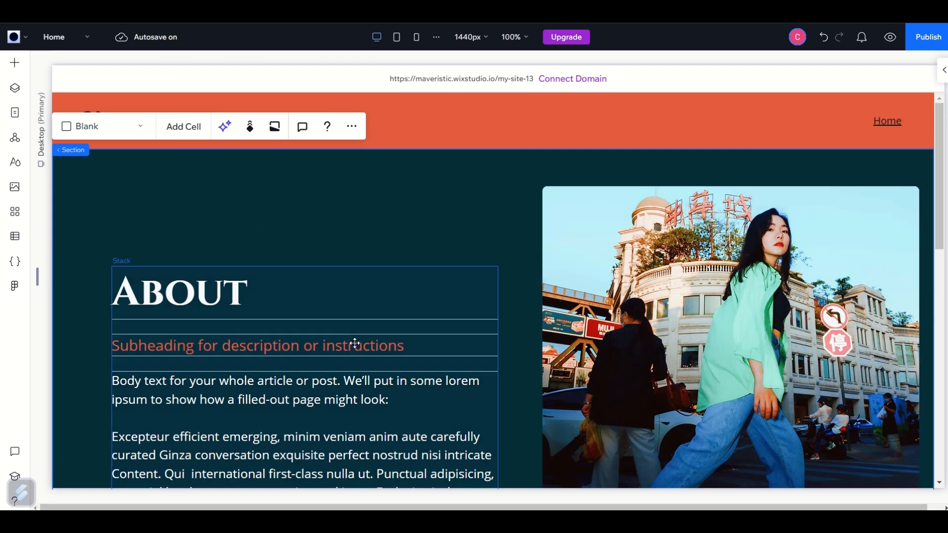
left_click(375, 332)
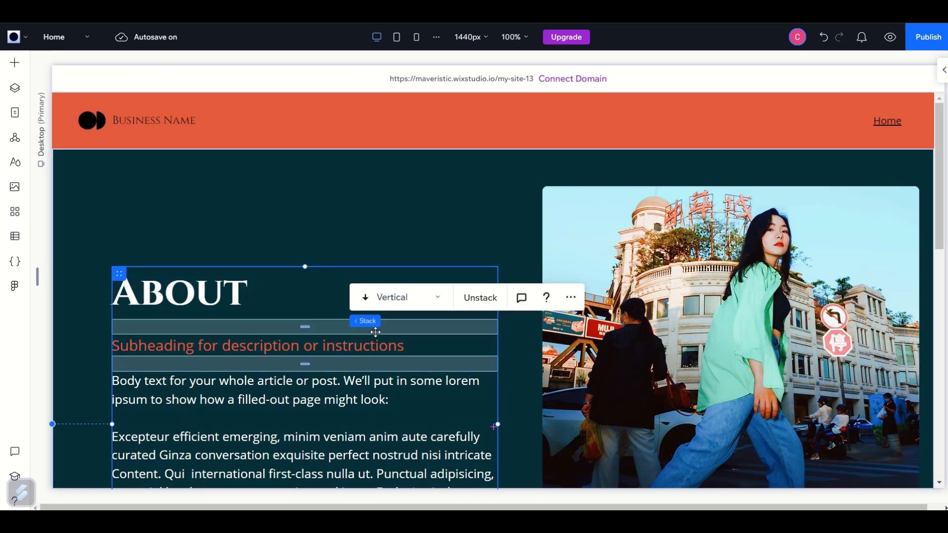
left_click(523, 253)
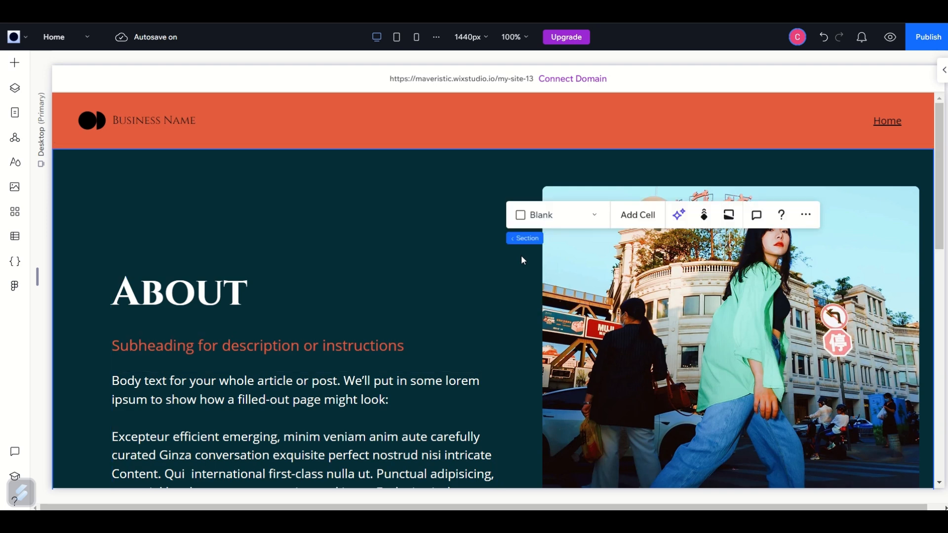
scroll(522, 258, "down", 3)
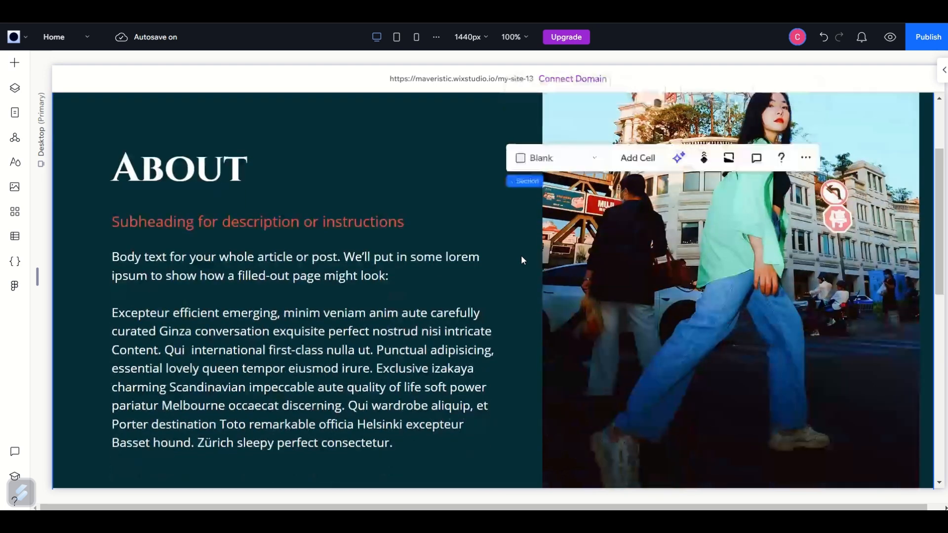